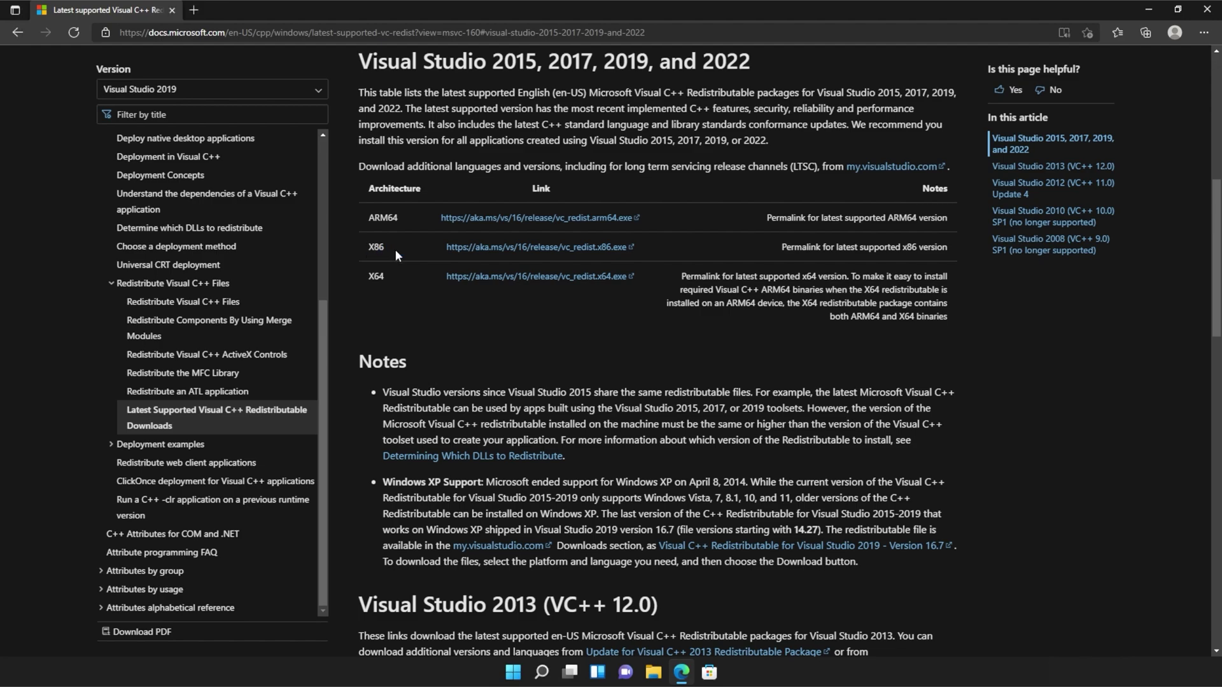
Step: Download the X86 and X64 Visual C++ Redistributable installers for Visual Studio 2015, 2017, 2019, and 2022
{"action": "left_click", "coordinate": [532, 253]}
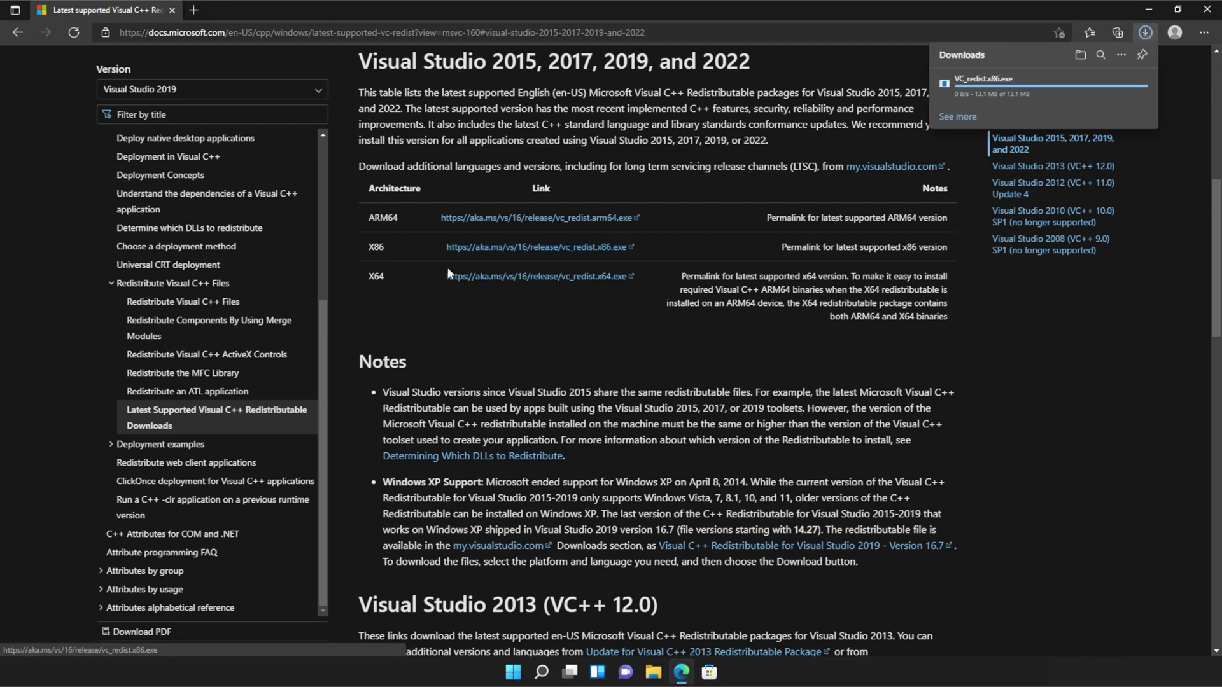
{"action": "left_click", "coordinate": [564, 280]}
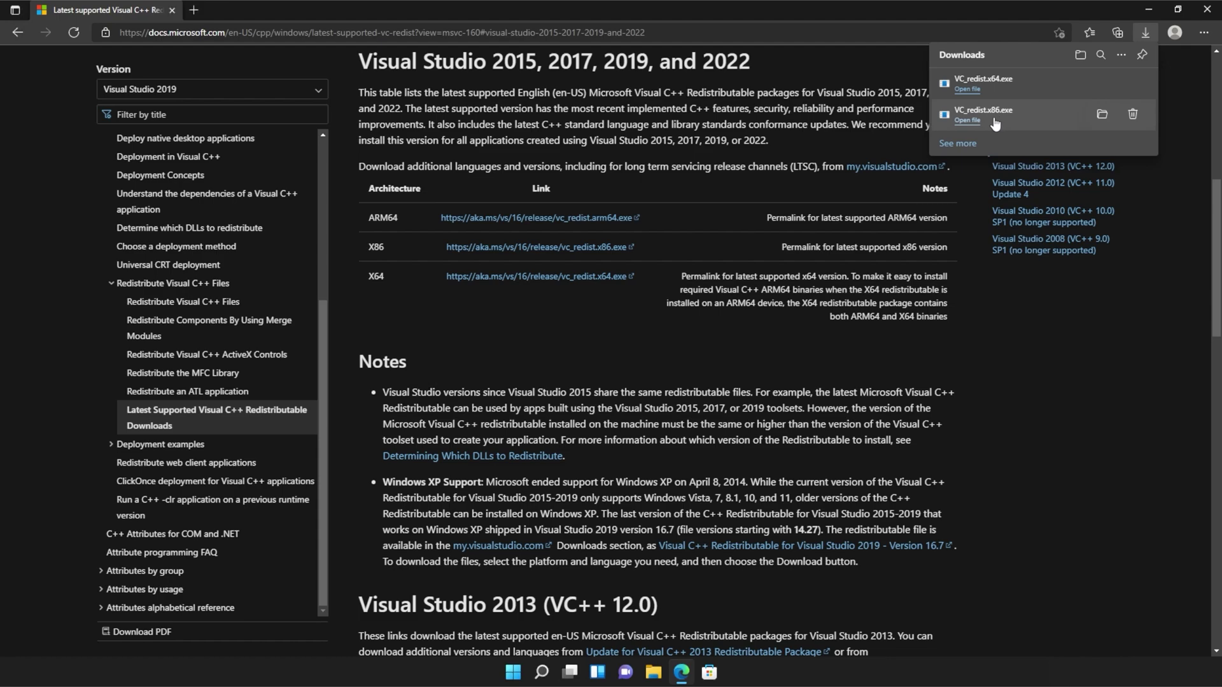
Step: Run the downloaded VC_redist.x86.exe, accept the license terms, install it with administrator approval, and close the installer
{"action": "left_click", "coordinate": [967, 120]}
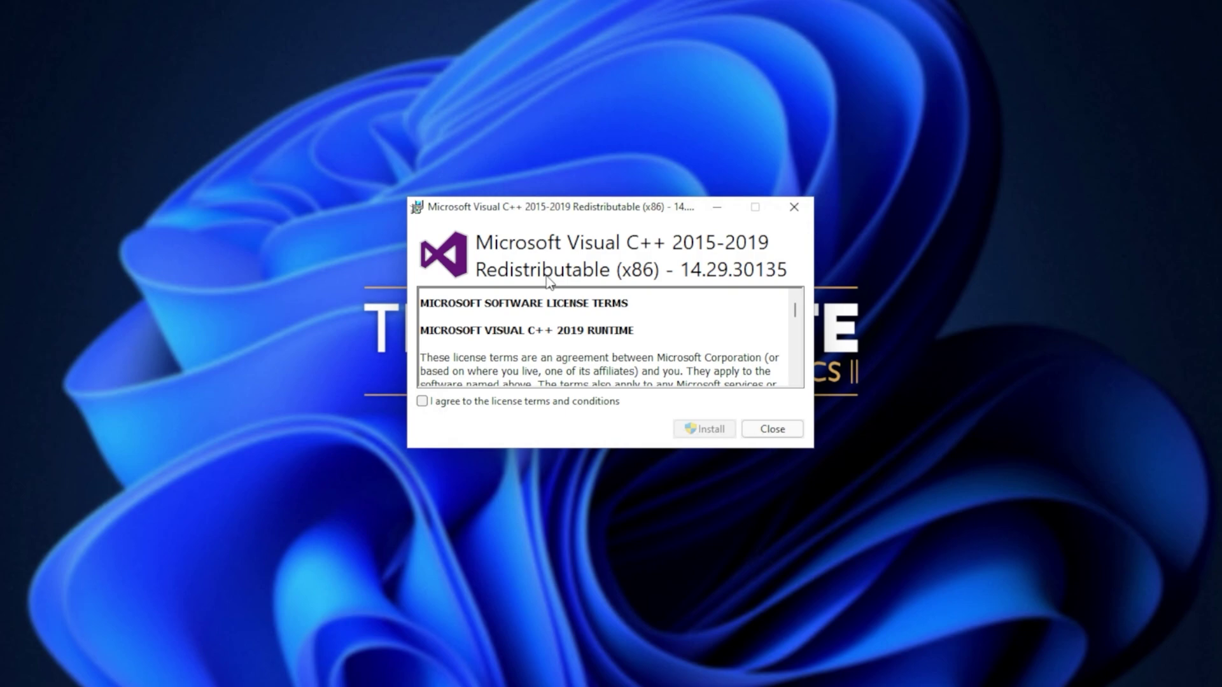
{"action": "left_click", "coordinate": [502, 402]}
{"action": "left_click", "coordinate": [710, 432]}
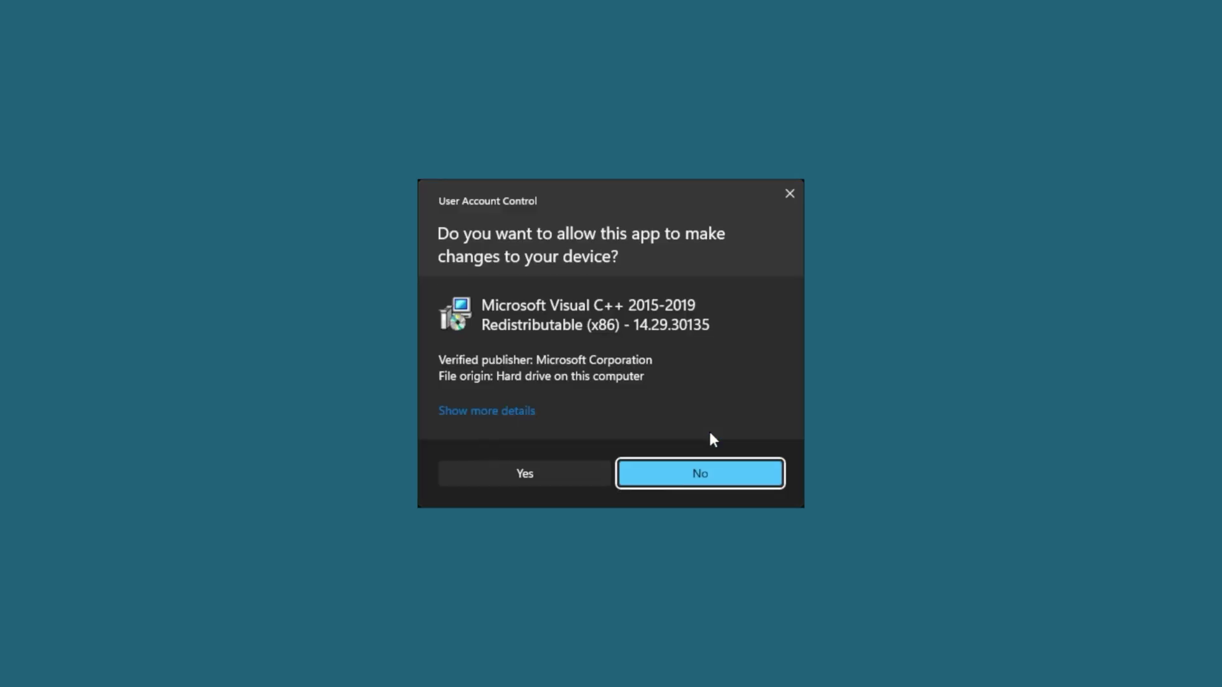
{"action": "left_click", "coordinate": [575, 473]}
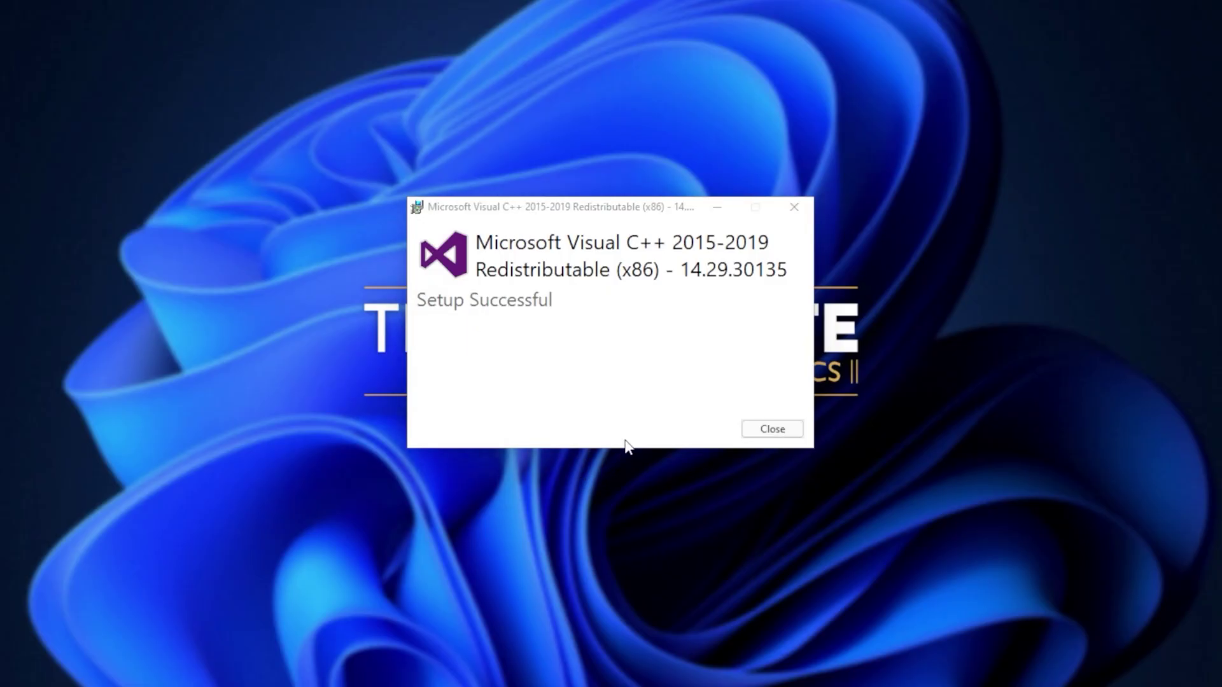
{"action": "left_click", "coordinate": [773, 429]}
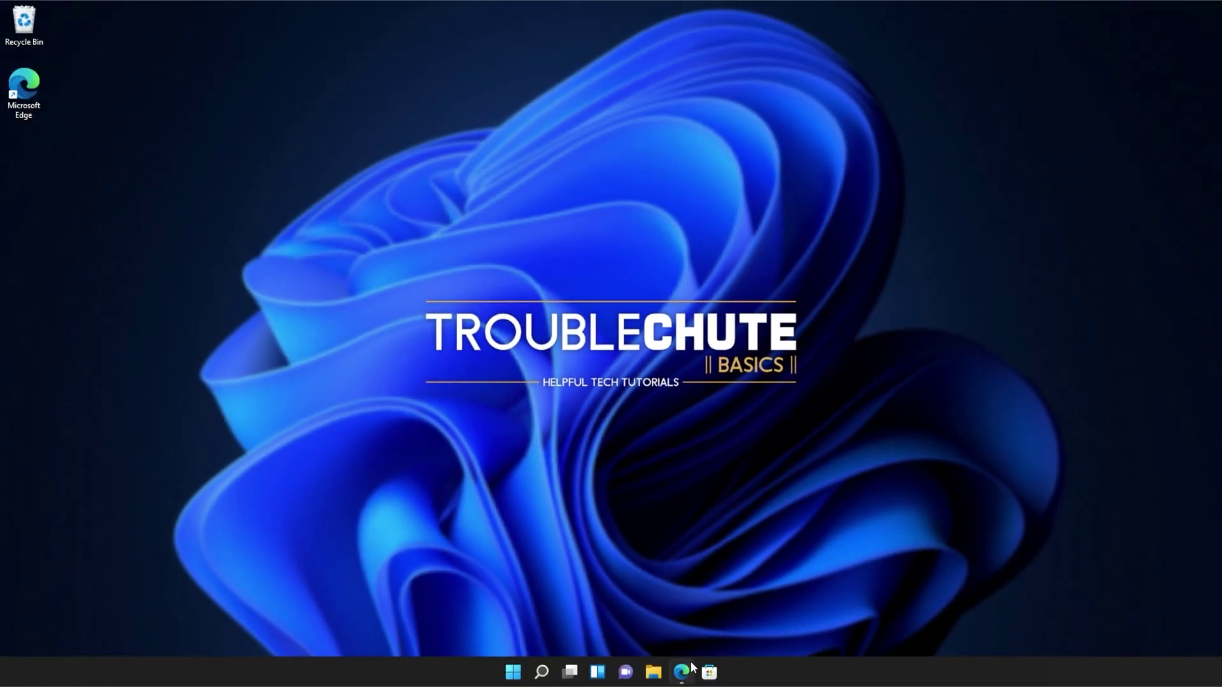
Step: Return to the browser's downloads, run VC_redist.x64.exe, and install it with the license terms accepted and administrator approval
{"action": "left_click", "coordinate": [691, 668]}
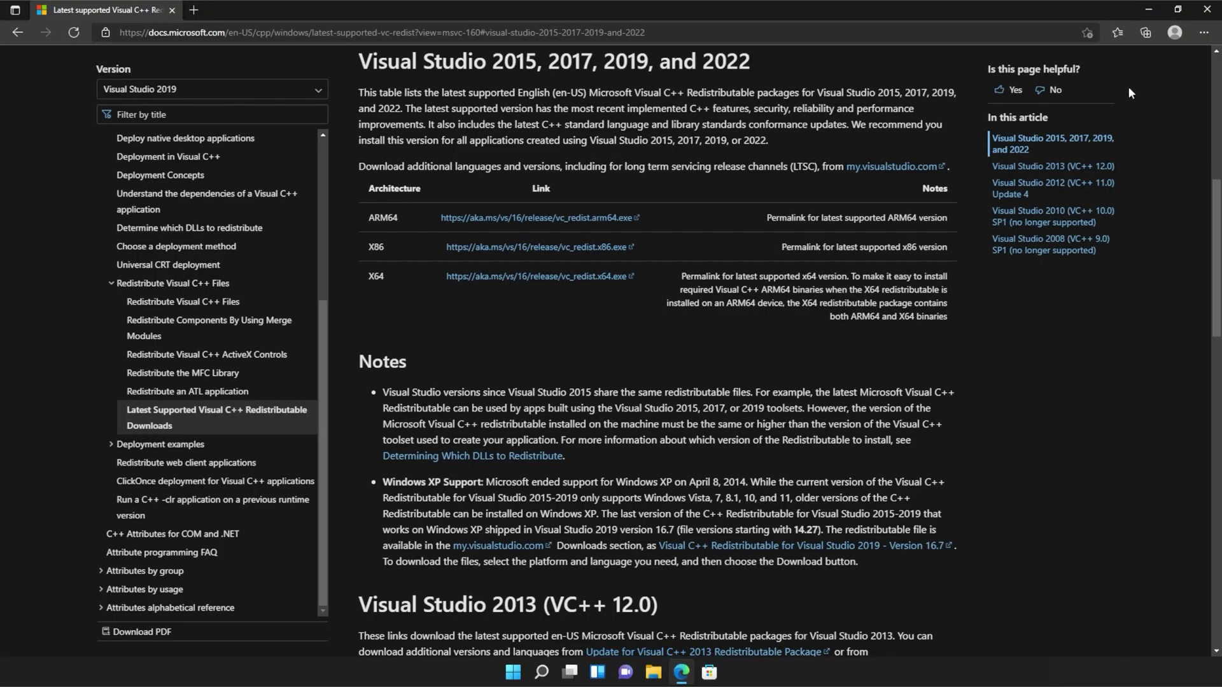
{"action": "key", "text": "ctrl+j"}
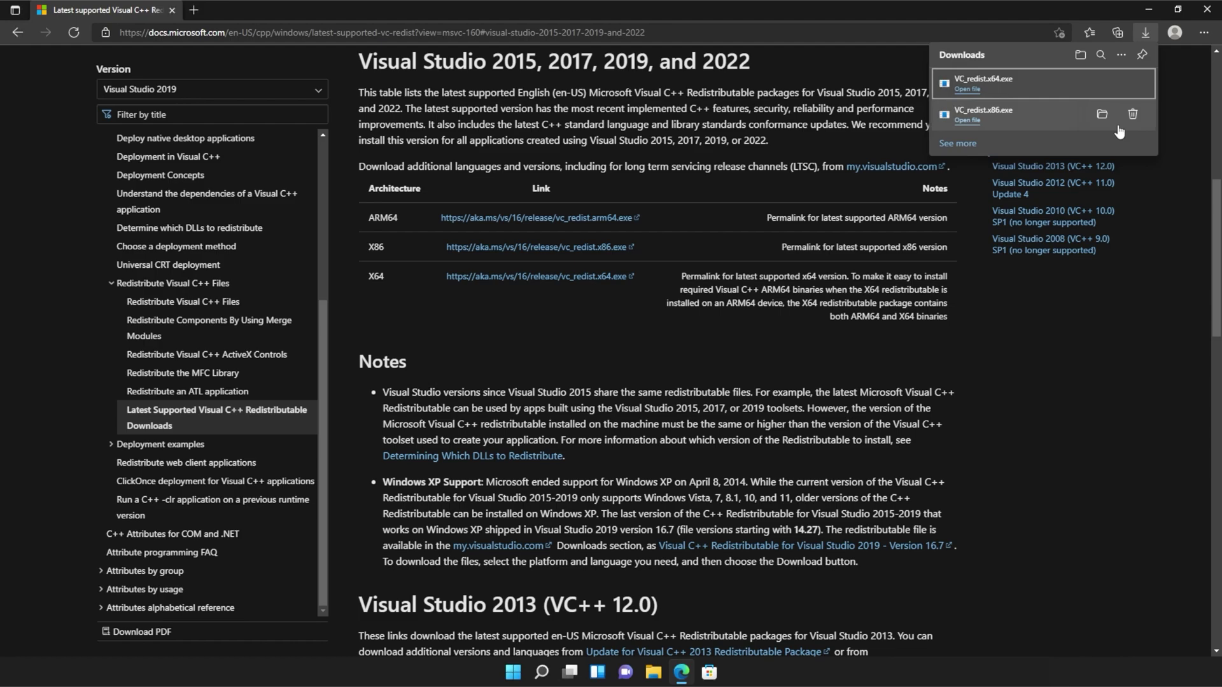
{"action": "left_click", "coordinate": [1002, 86]}
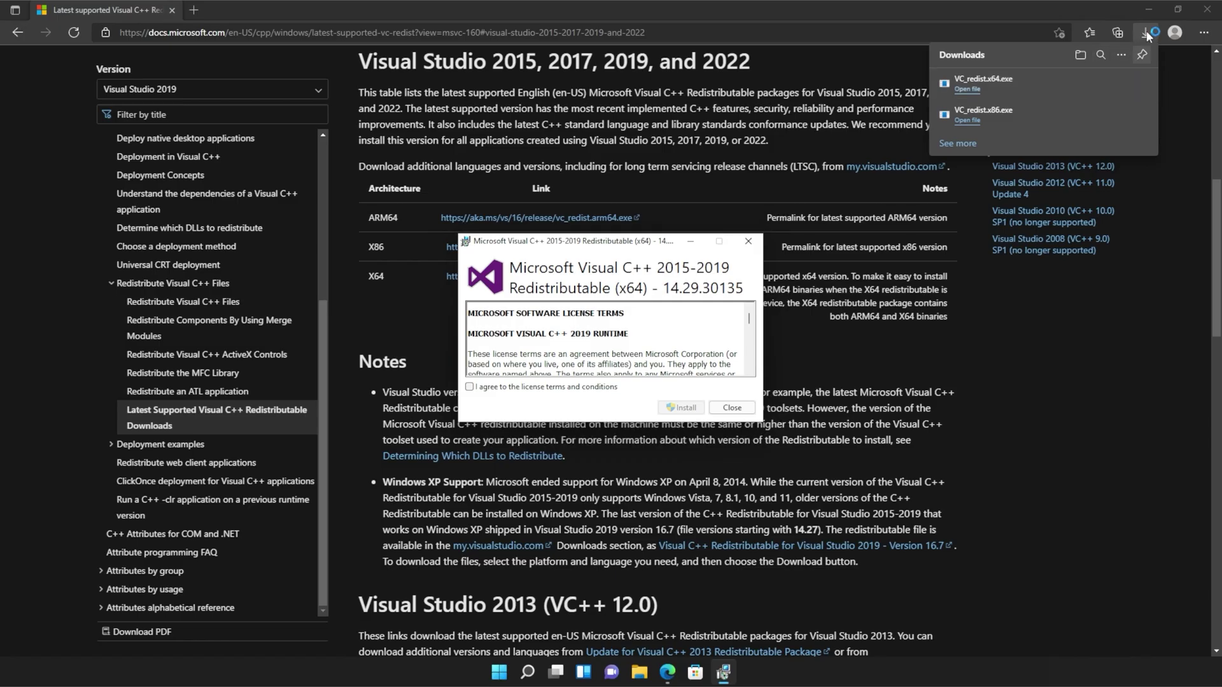
{"action": "left_click", "coordinate": [1149, 10]}
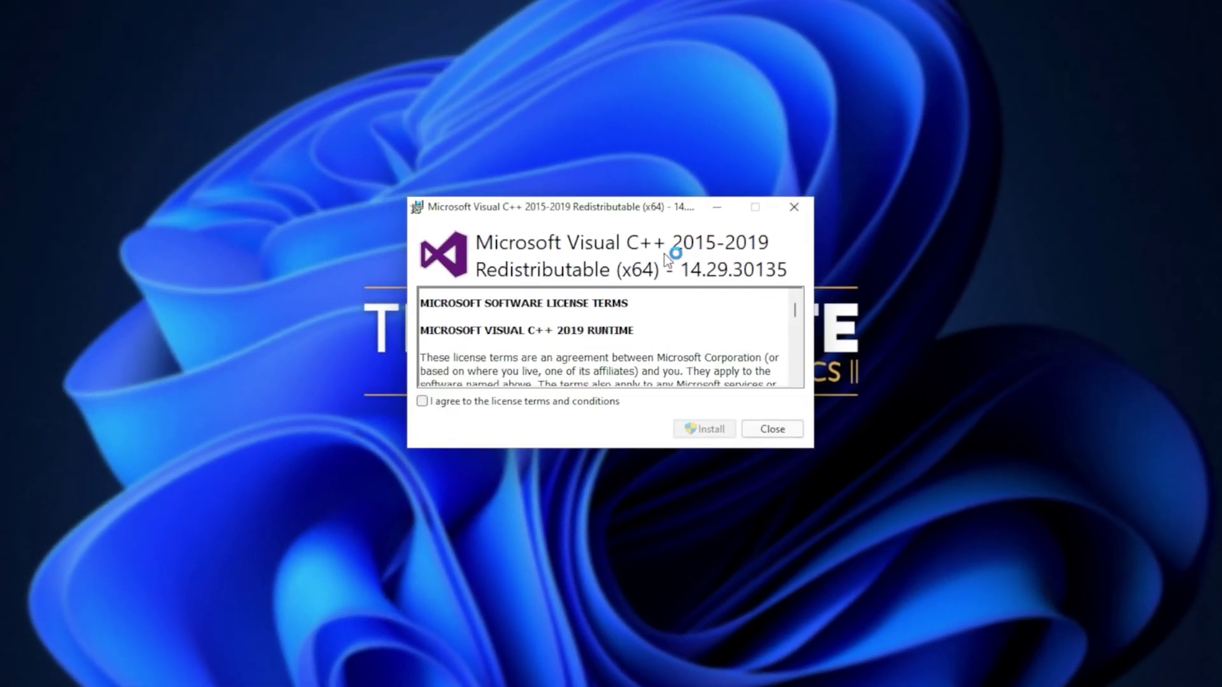
{"action": "left_click", "coordinate": [503, 400]}
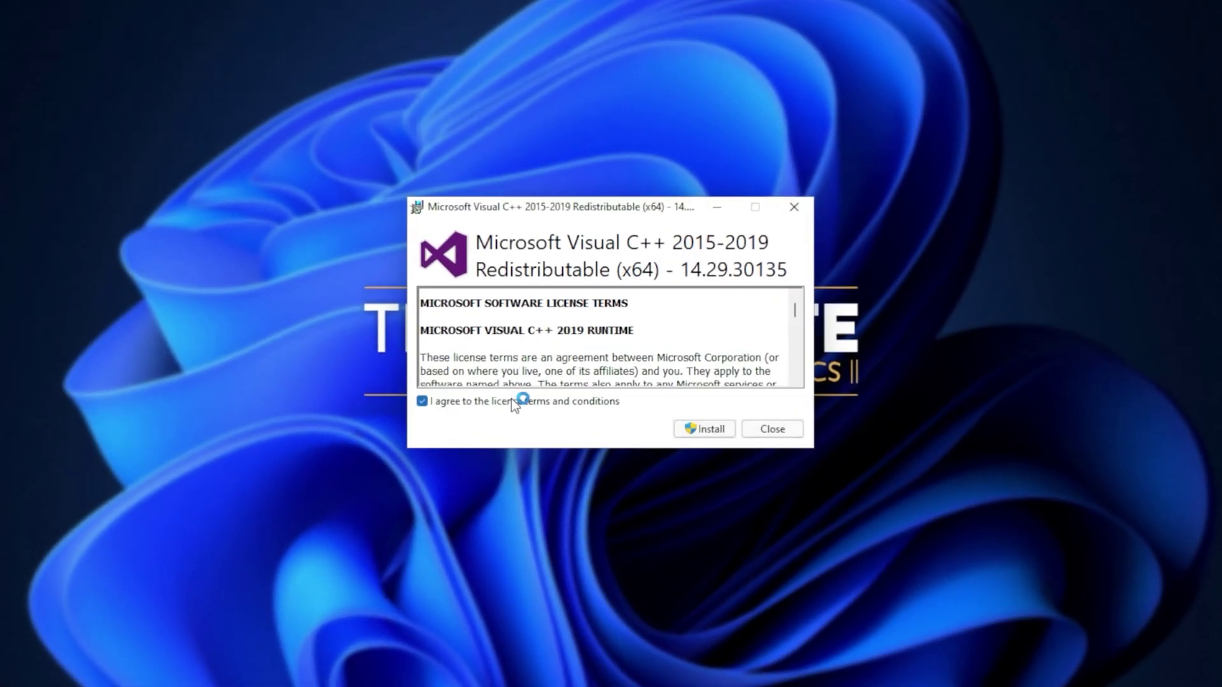
{"action": "left_click", "coordinate": [693, 430]}
{"action": "left_click", "coordinate": [563, 474]}
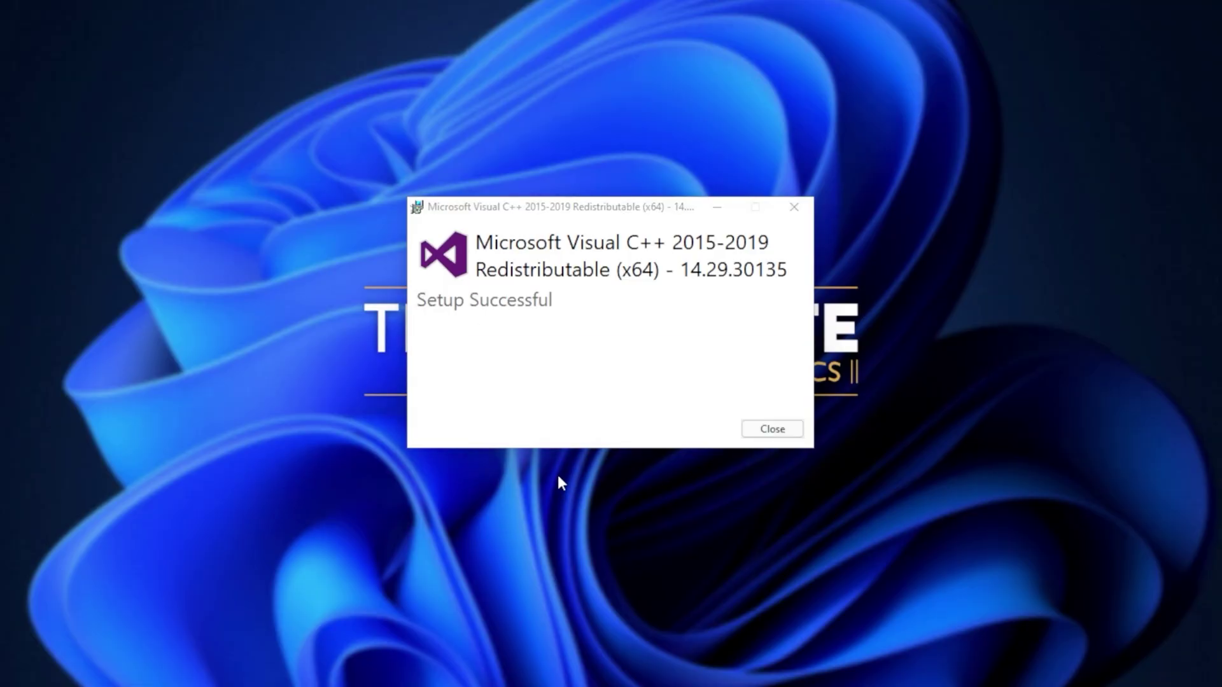
{"action": "left_click", "coordinate": [767, 431]}
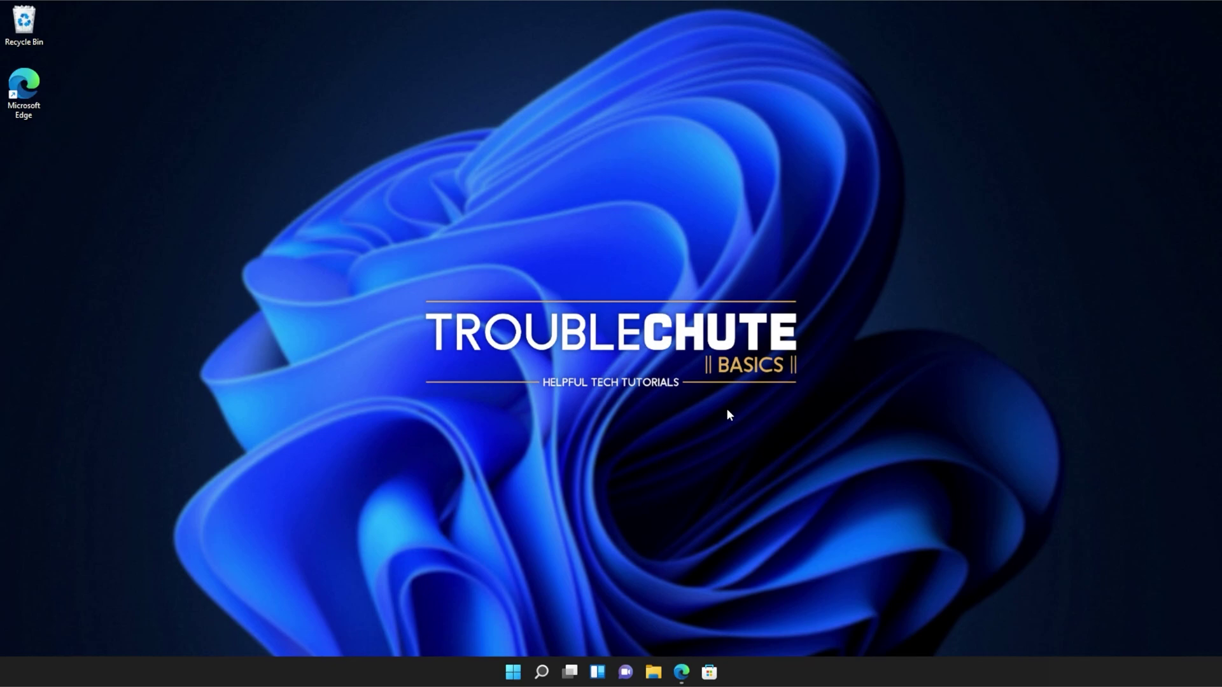
Step: Search for cmd and open Command Prompt as administrator, approving the elevation request
{"action": "key", "text": "super"}
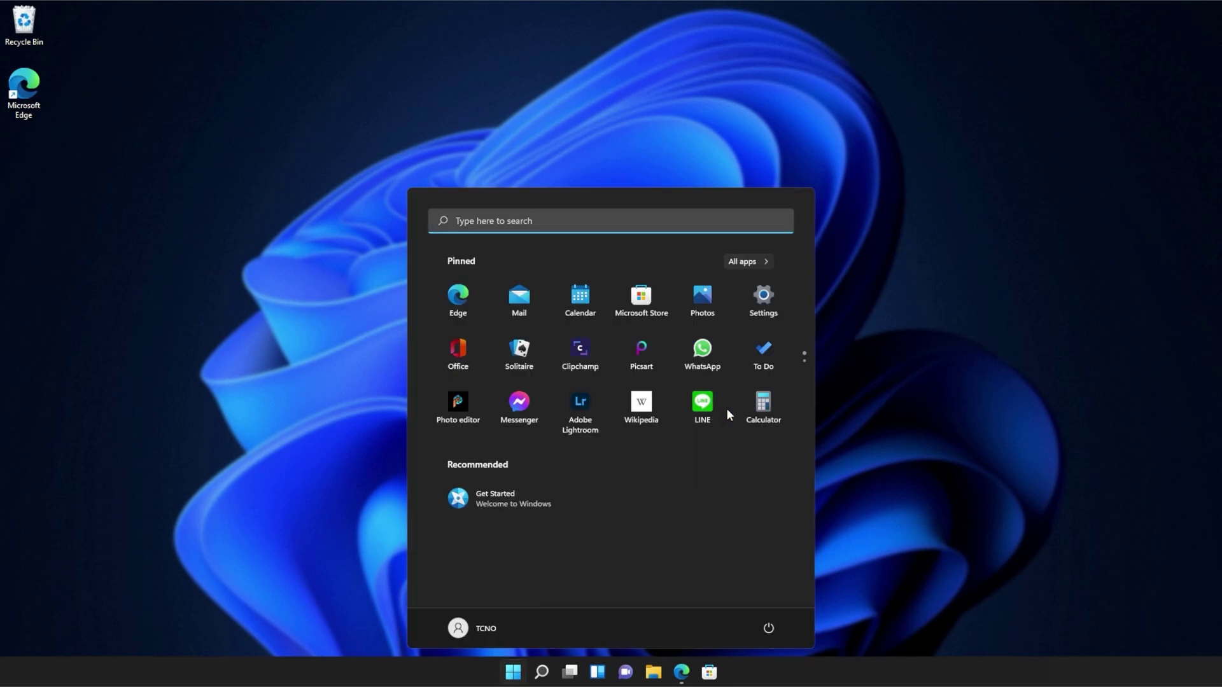
{"action": "left_click", "coordinate": [509, 223]}
{"action": "type", "text": "cmd"}
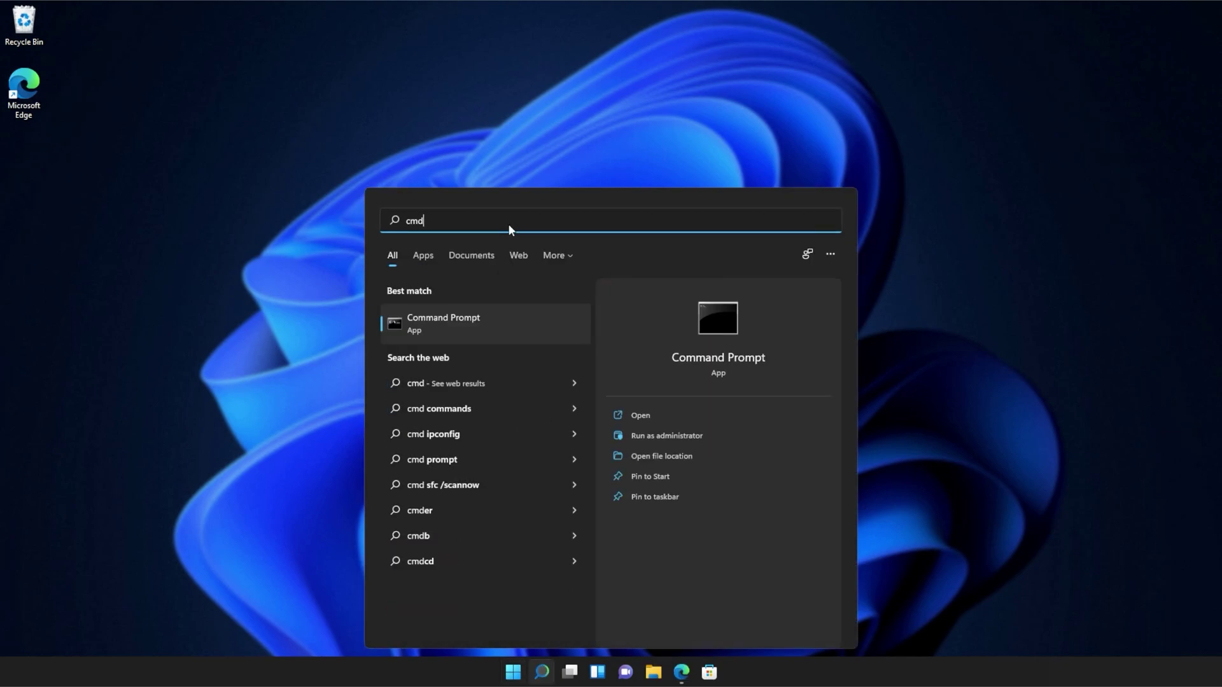
{"action": "right_click", "coordinate": [502, 318]}
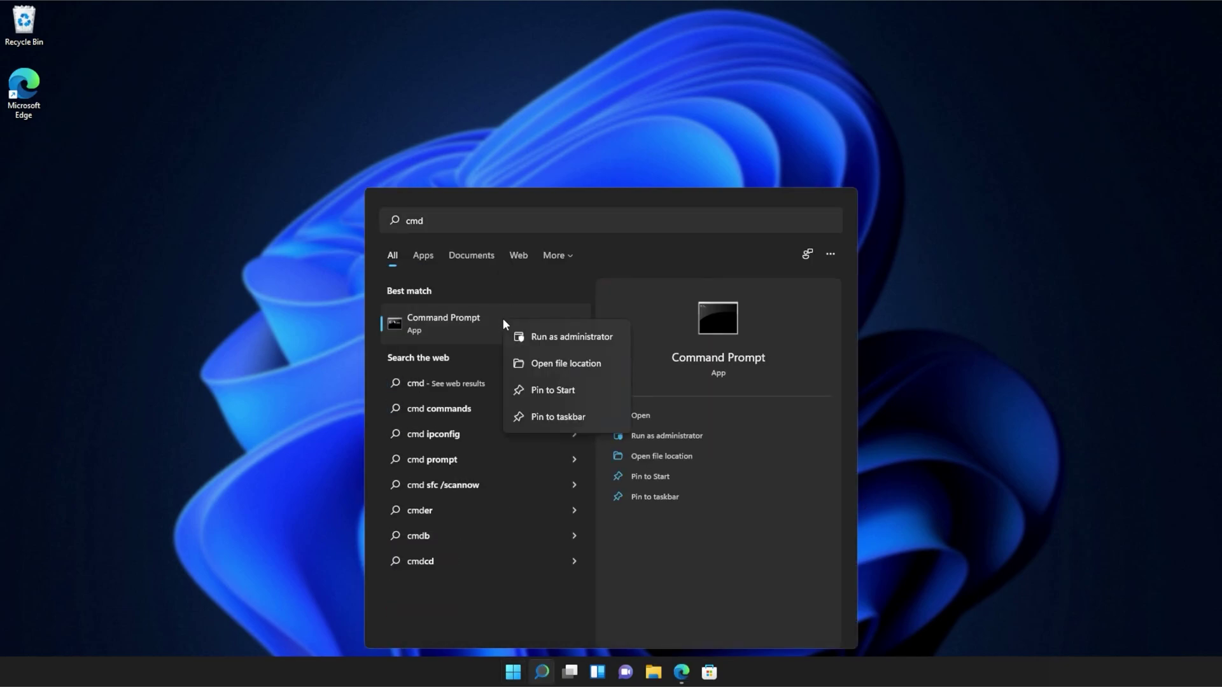
{"action": "left_click", "coordinate": [551, 338]}
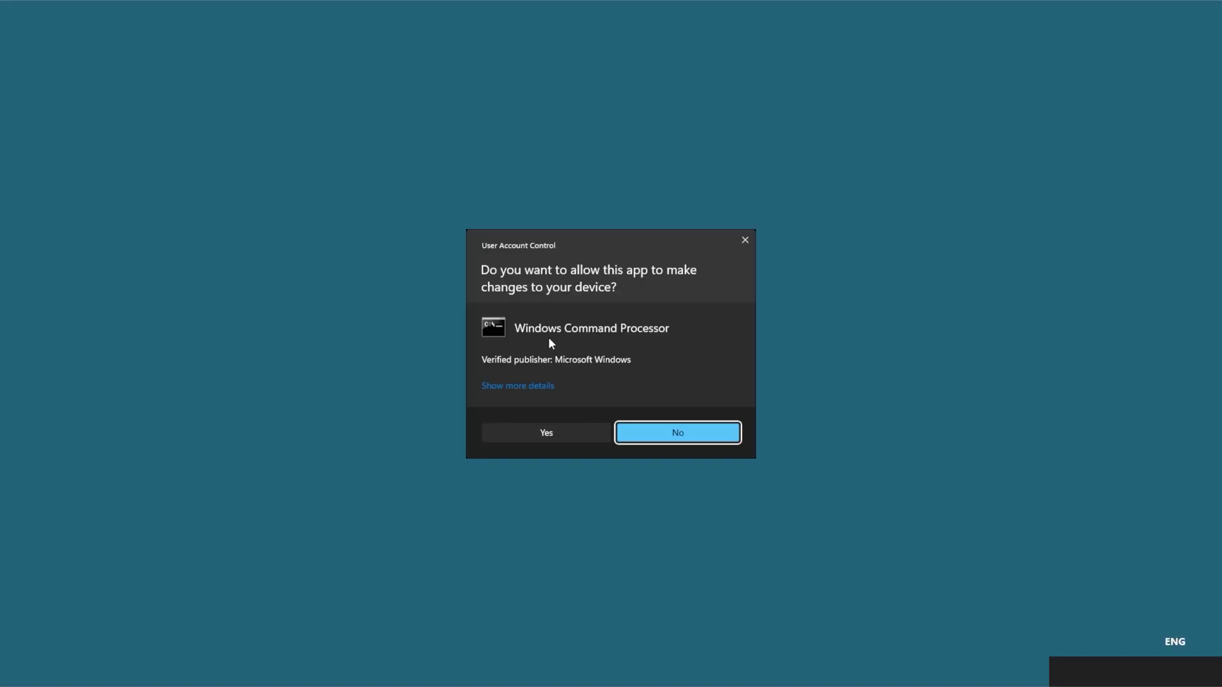
{"action": "left_click", "coordinate": [572, 439]}
Step: Run the system file check sfc /scannow in the administrator Command Prompt
{"action": "left_click_drag", "start_coordinate": [530, 115], "coordinate": [713, 191]}
{"action": "type", "text": "sfc"}
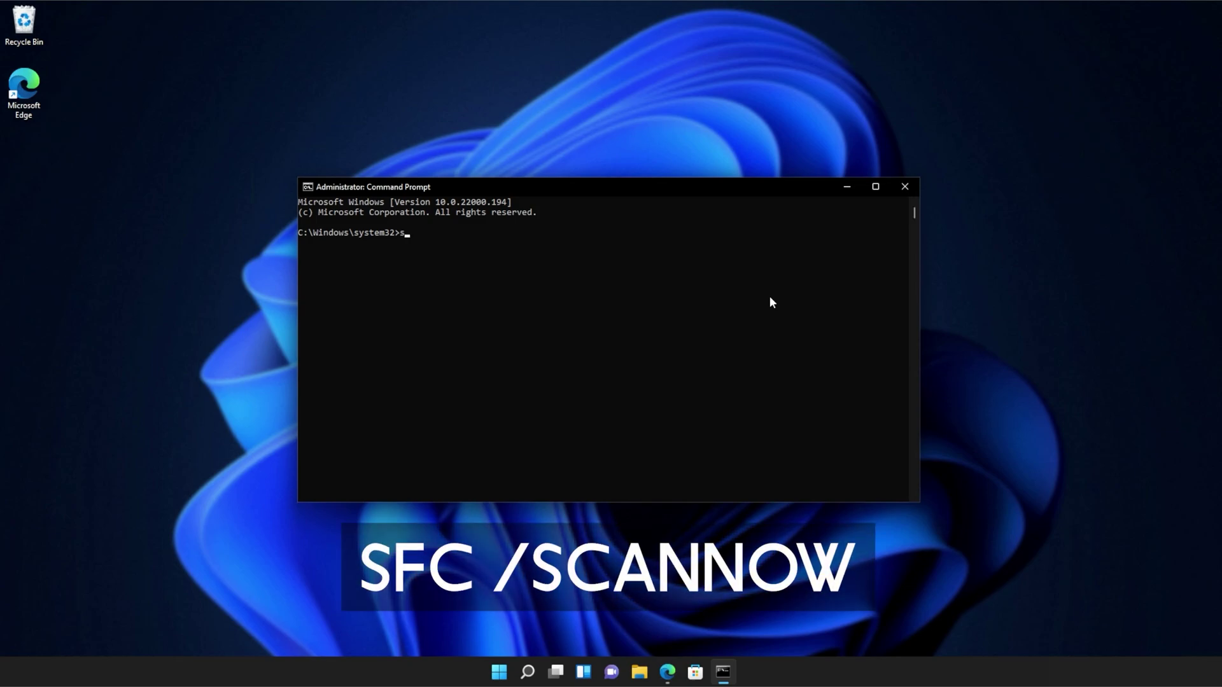
{"action": "type", "text": " /scannow"}
{"action": "key", "text": "Return"}
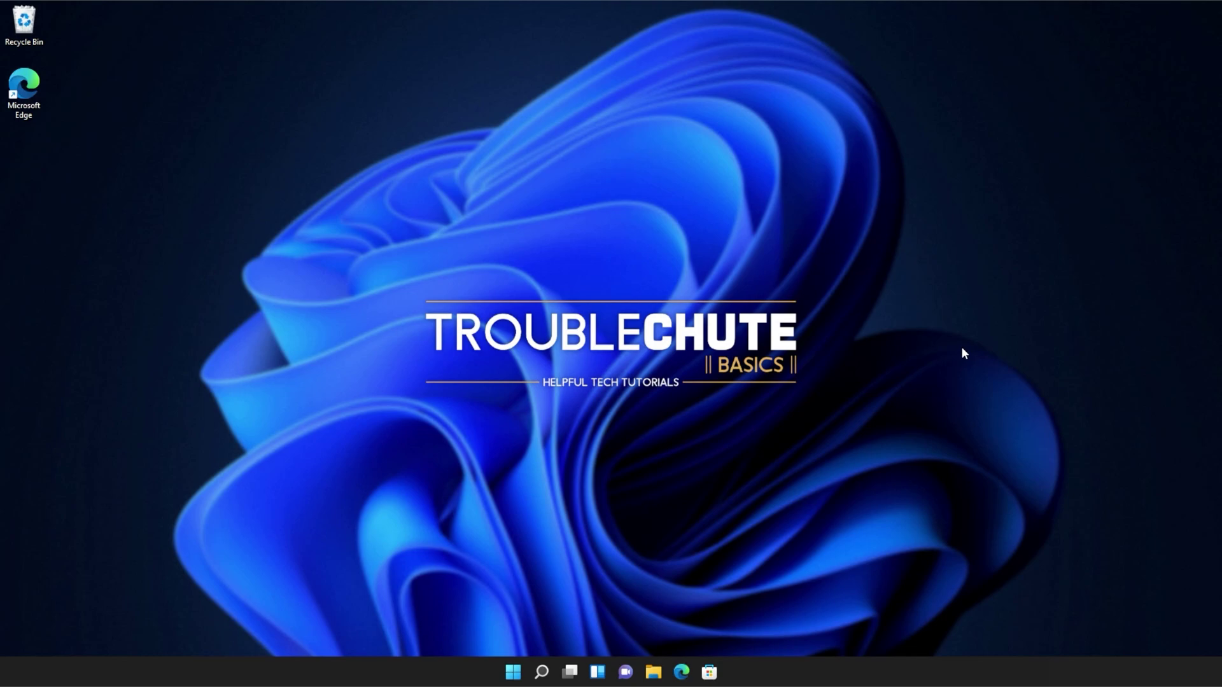
Step: Open the program folder Program Files (x86)\Microsoft\Edge\Application\94.0.992.38 in File Explorer and look through its files
{"action": "left_click", "coordinate": [653, 672]}
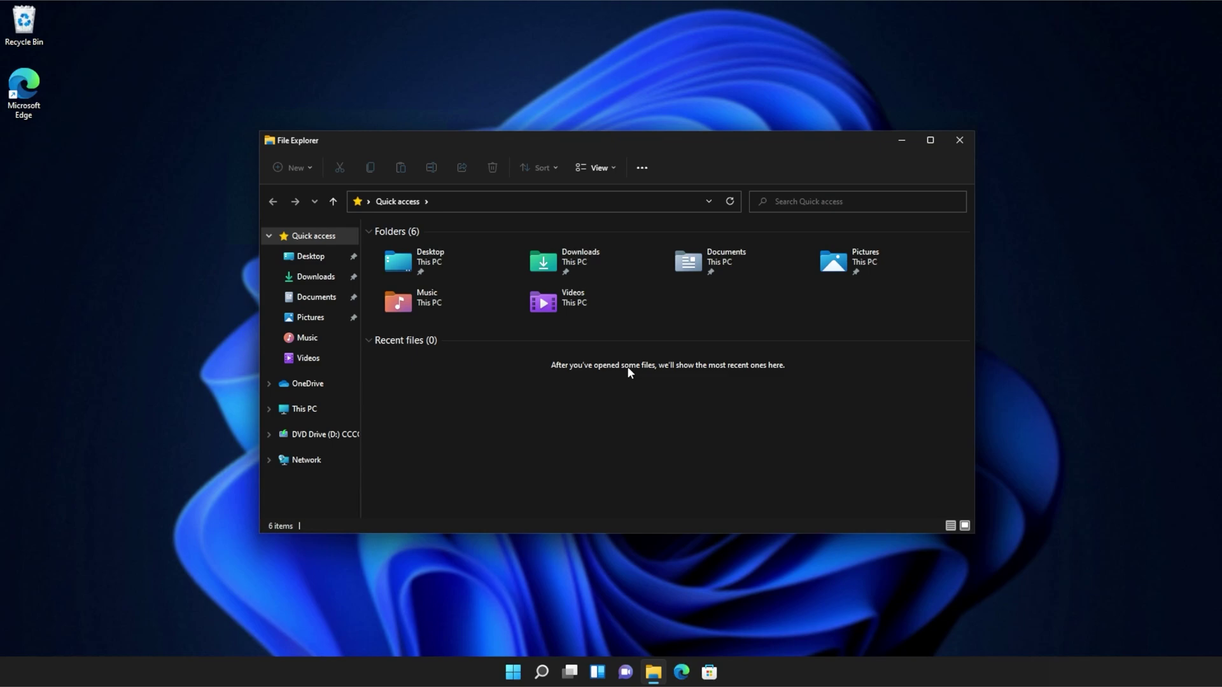
{"action": "left_click", "coordinate": [306, 409]}
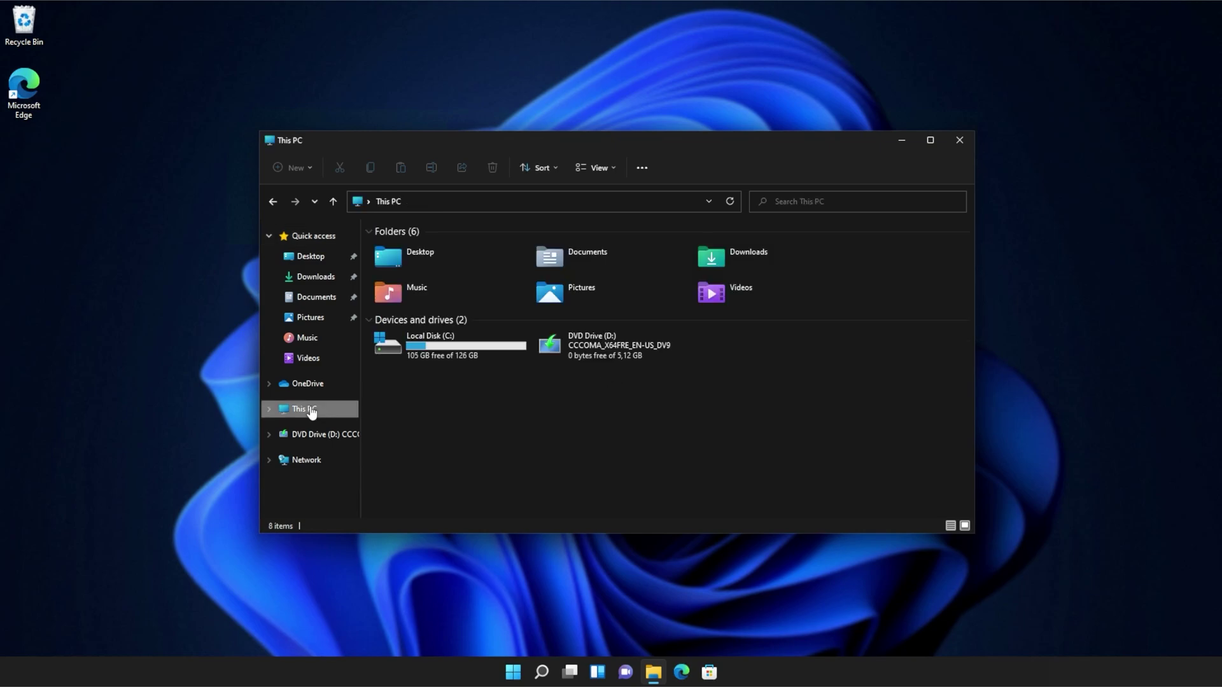
{"action": "double_click", "coordinate": [444, 349]}
{"action": "double_click", "coordinate": [425, 283]}
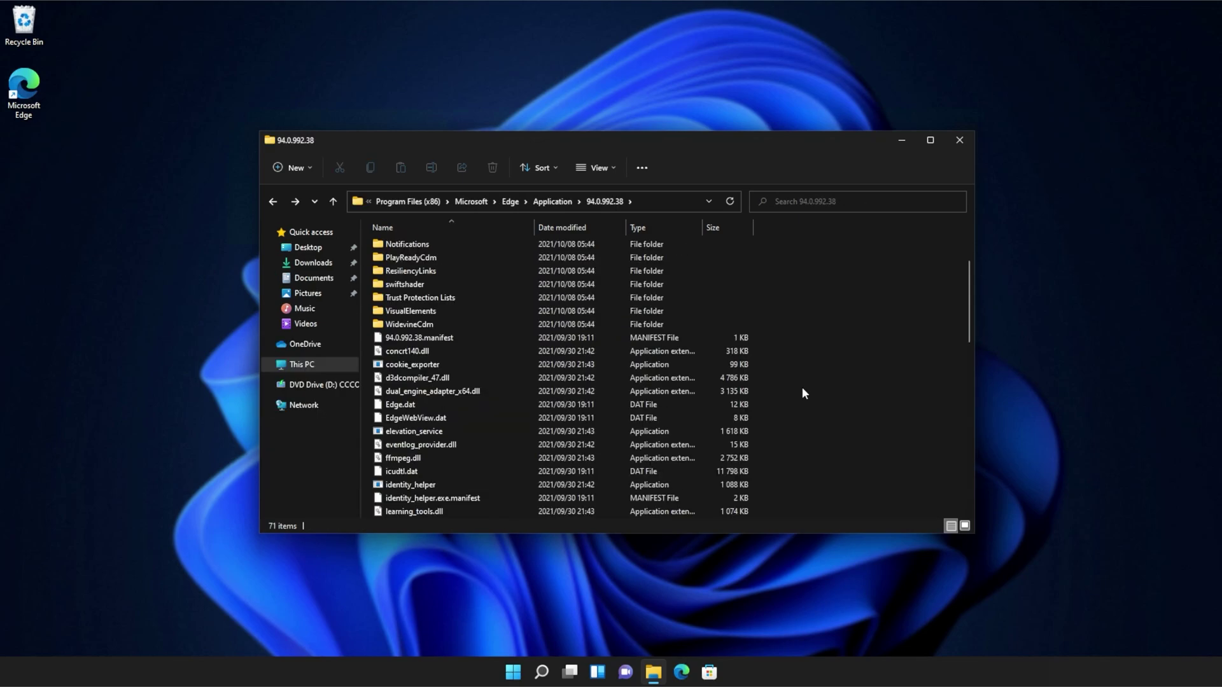
{"action": "scroll", "coordinate": [802, 394], "scroll_direction": "down", "scroll_amount": 4}
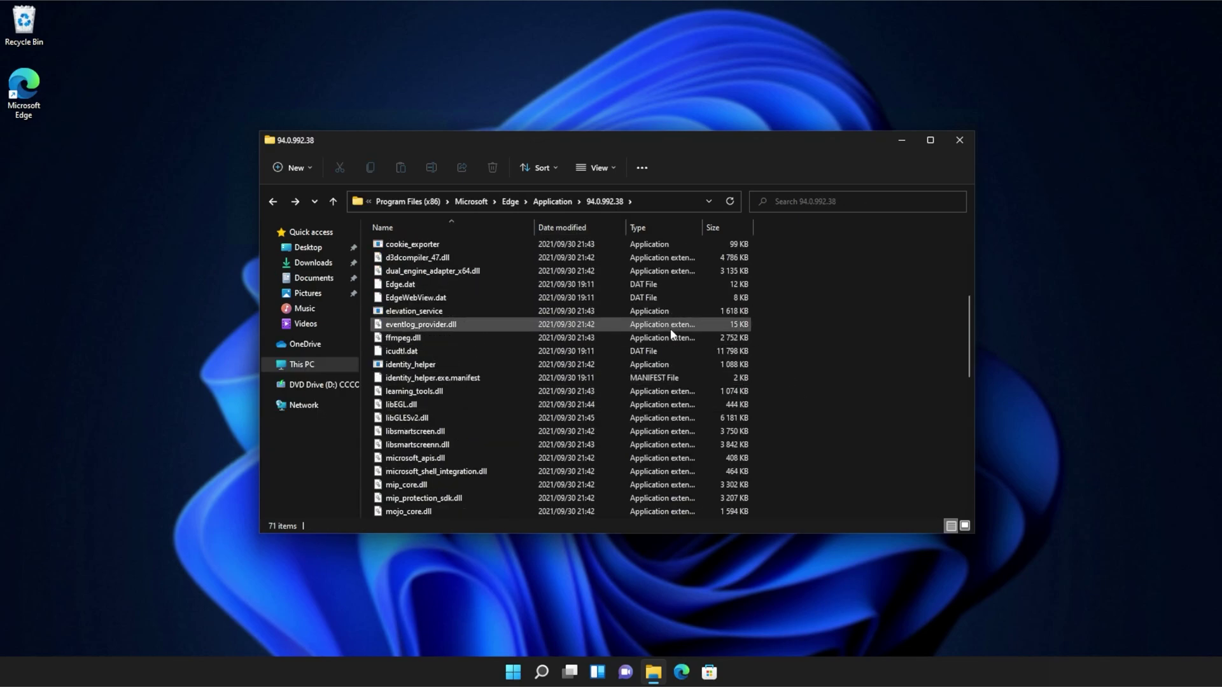
{"action": "scroll", "coordinate": [671, 332], "scroll_direction": "down", "scroll_amount": 2}
{"action": "scroll", "coordinate": [672, 333], "scroll_direction": "up", "scroll_amount": 5}
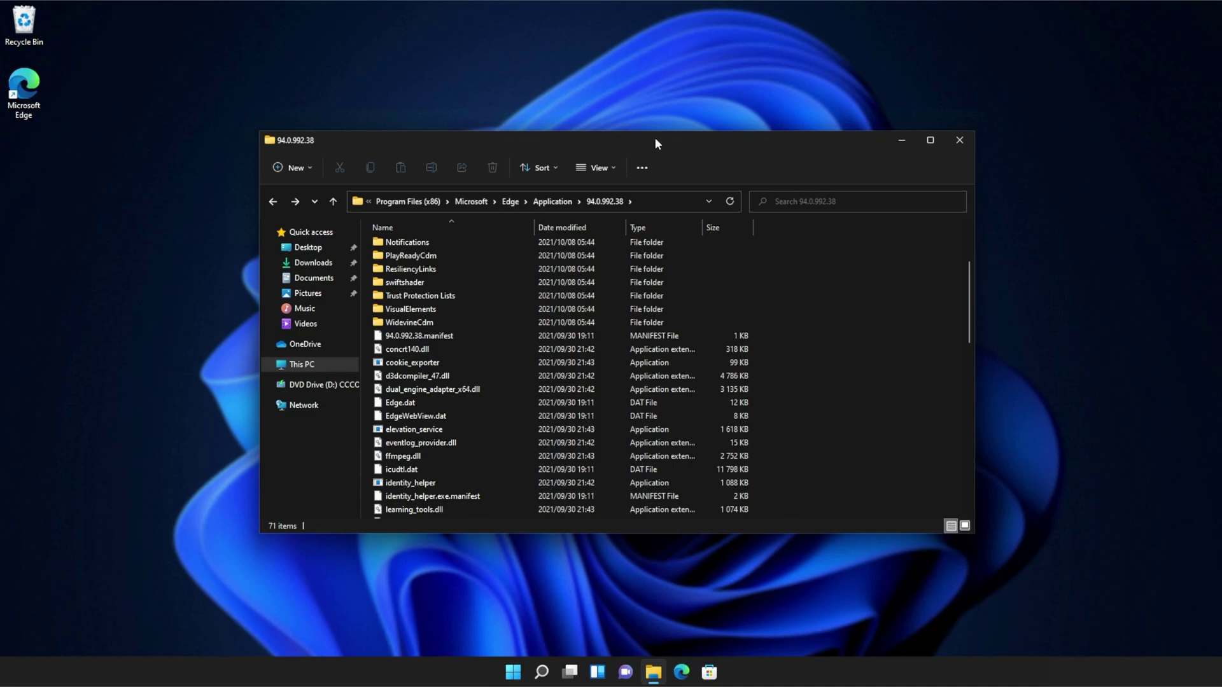
Step: Move the program folder window aside and open a second File Explorer window
{"action": "left_click_drag", "start_coordinate": [460, 141], "coordinate": [701, 145]}
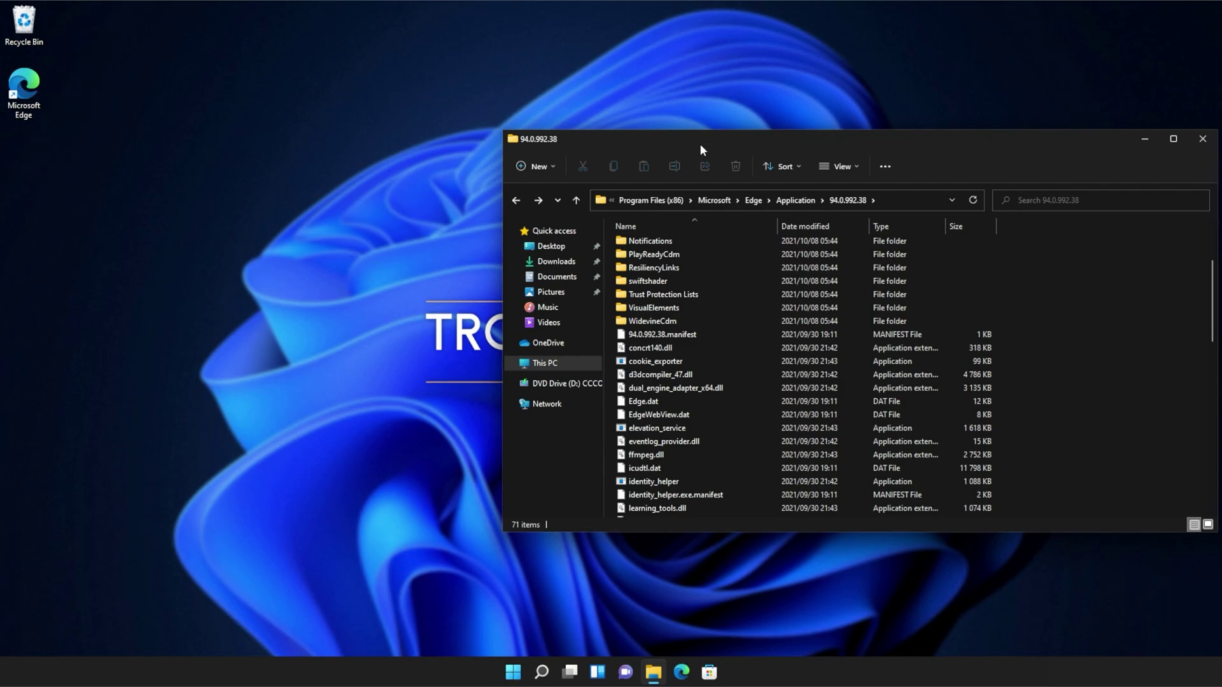
{"action": "right_click", "coordinate": [659, 668]}
{"action": "left_click", "coordinate": [659, 598]}
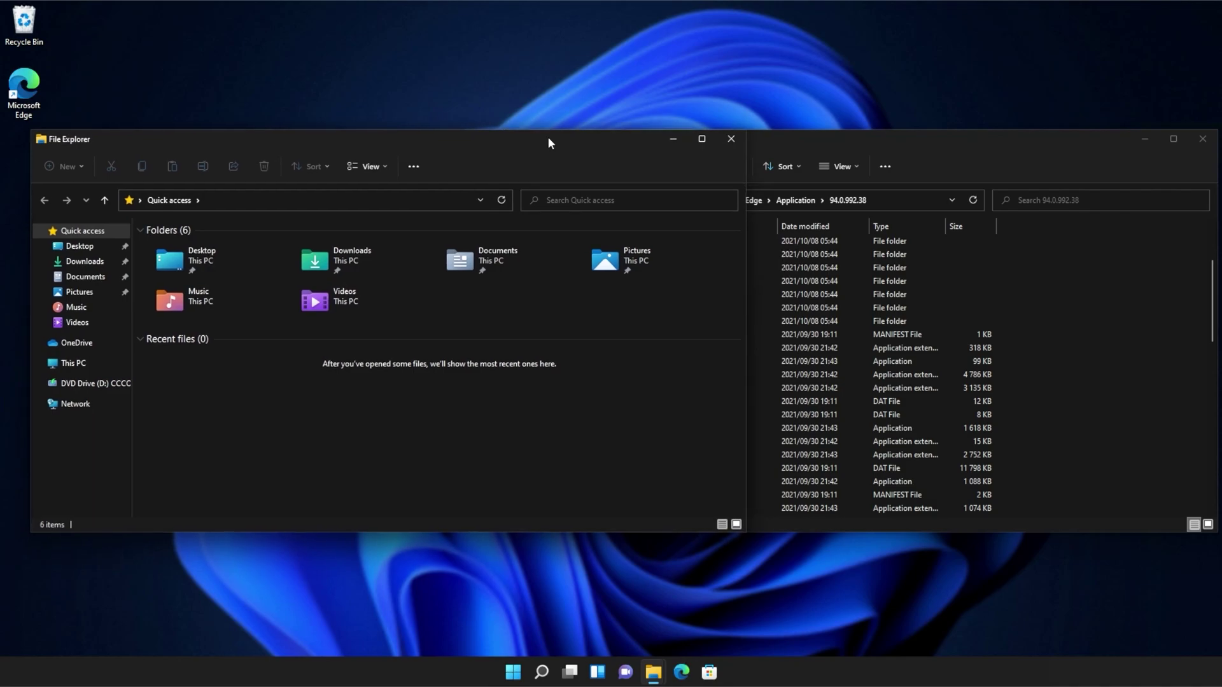
Step: Browse to C:\Windows\System32 in the second File Explorer window
{"action": "left_click", "coordinate": [83, 372]}
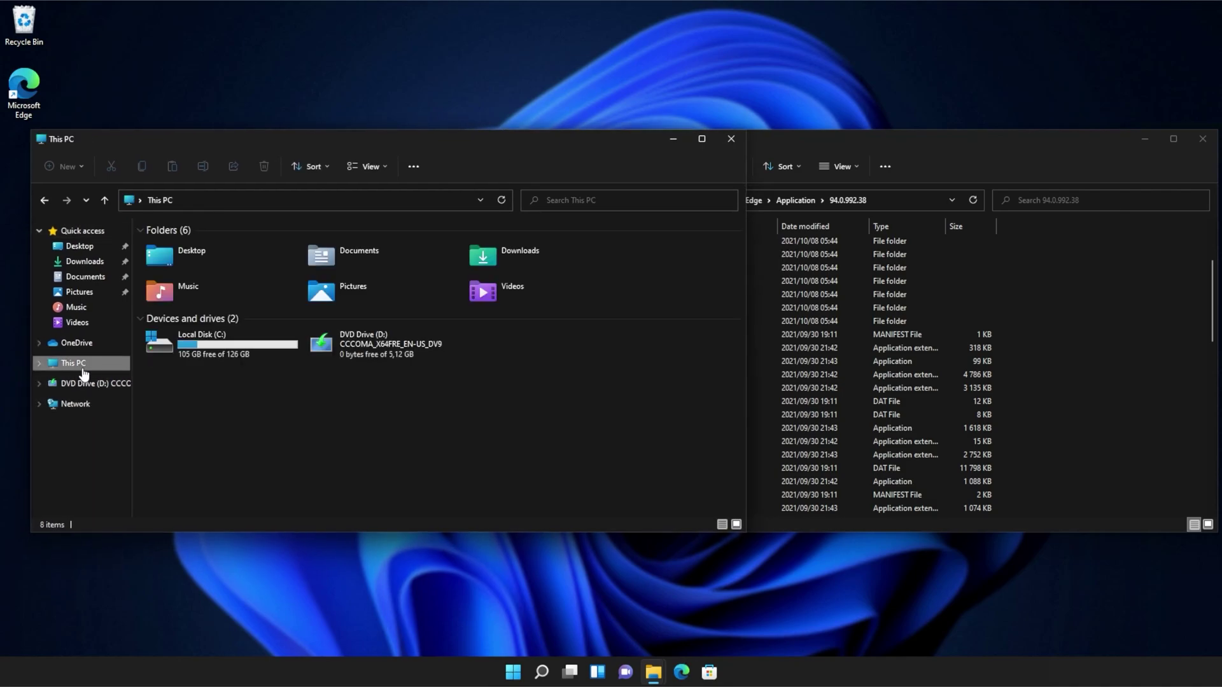
{"action": "double_click", "coordinate": [208, 350]}
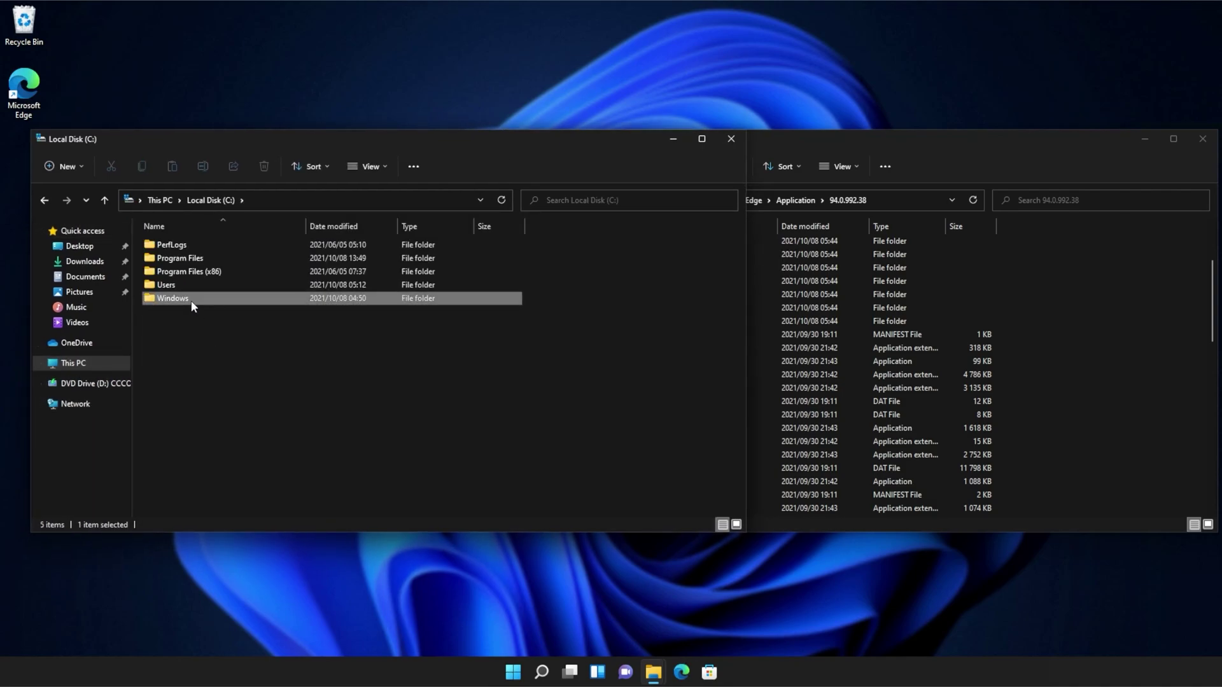
{"action": "double_click", "coordinate": [190, 299]}
{"action": "scroll", "coordinate": [200, 330], "scroll_direction": "down", "scroll_amount": 8}
{"action": "scroll", "coordinate": [198, 371], "scroll_direction": "down", "scroll_amount": 10}
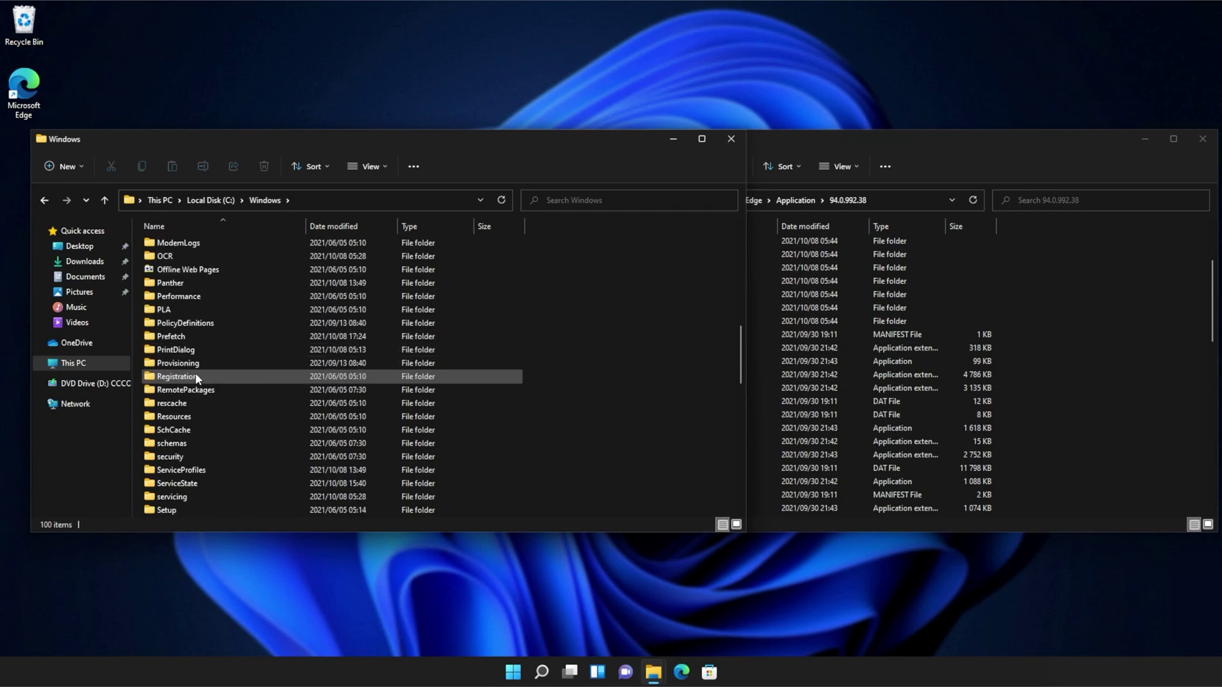
{"action": "left_click", "coordinate": [199, 378]}
{"action": "double_click", "coordinate": [199, 379]}
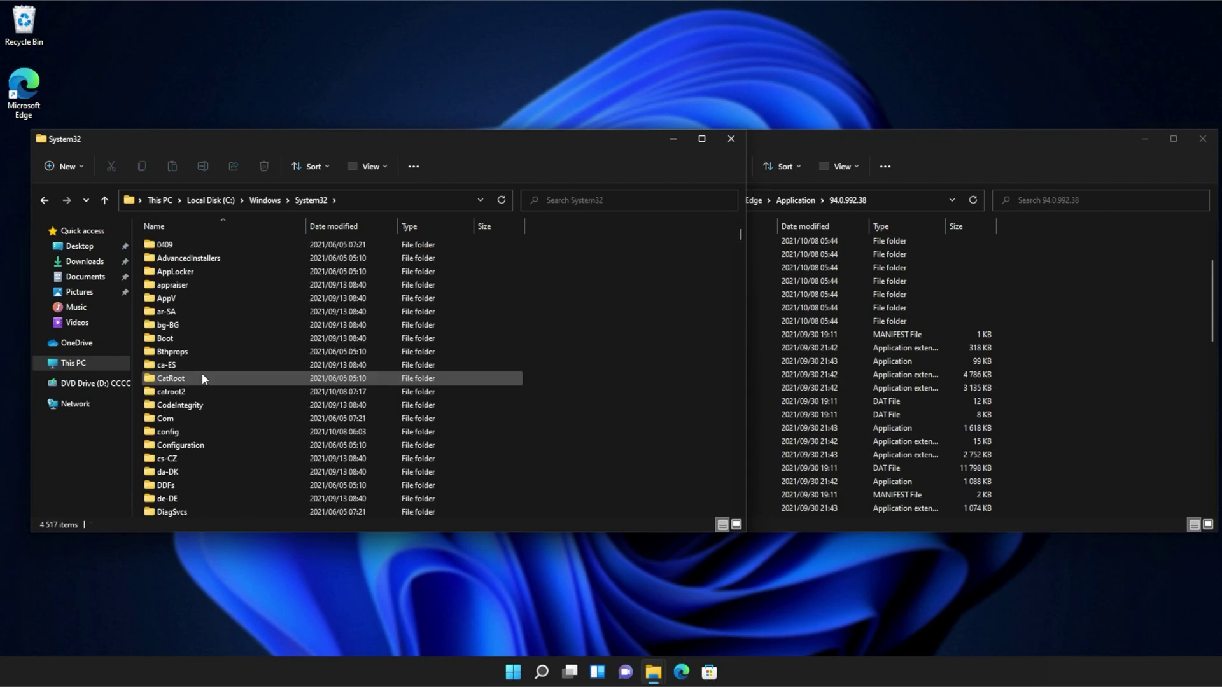
Step: Open the downlevel folder inside System32 and show the start of its DLL list
{"action": "scroll", "coordinate": [205, 369], "scroll_direction": "down", "scroll_amount": 3}
{"action": "scroll", "coordinate": [205, 367], "scroll_direction": "down", "scroll_amount": 3}
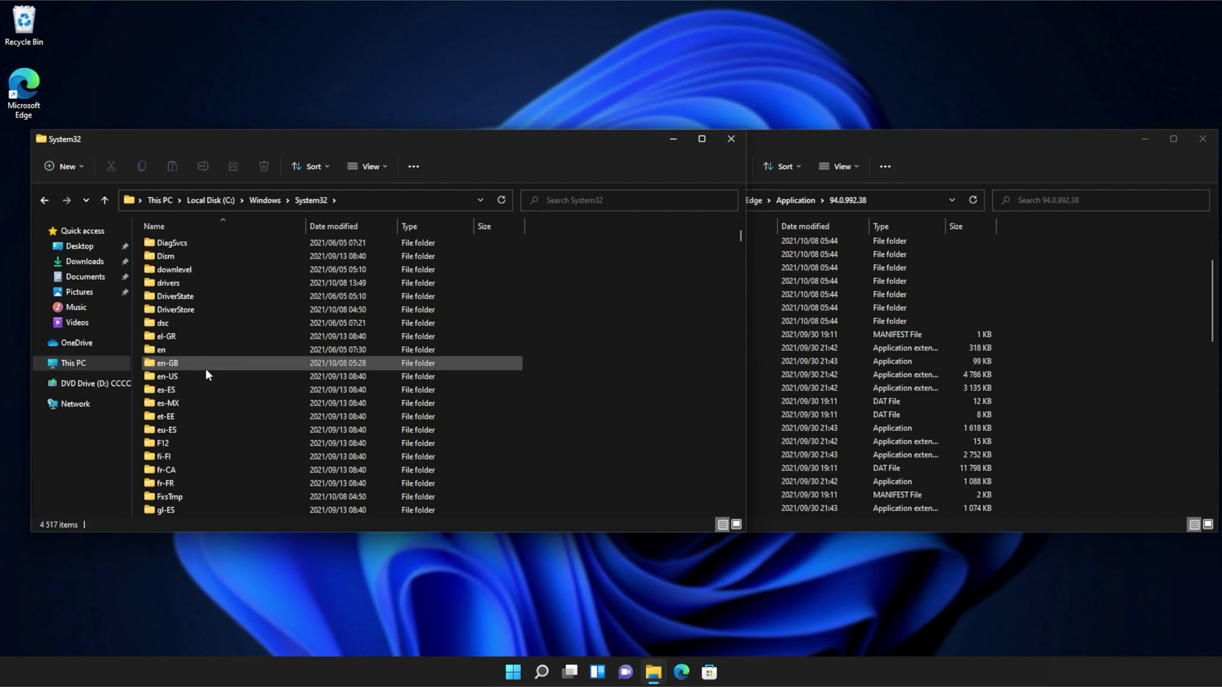
{"action": "left_click", "coordinate": [209, 269]}
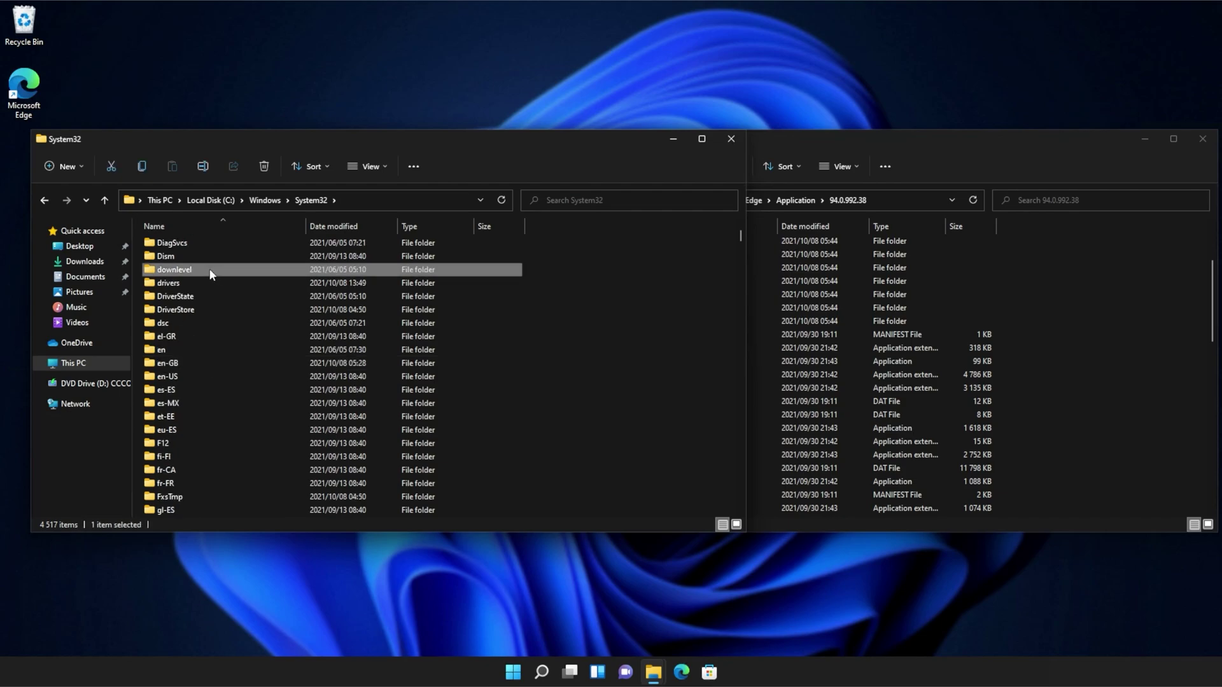
{"action": "double_click", "coordinate": [210, 270]}
{"action": "left_click_drag", "start_coordinate": [739, 258], "coordinate": [736, 224]}
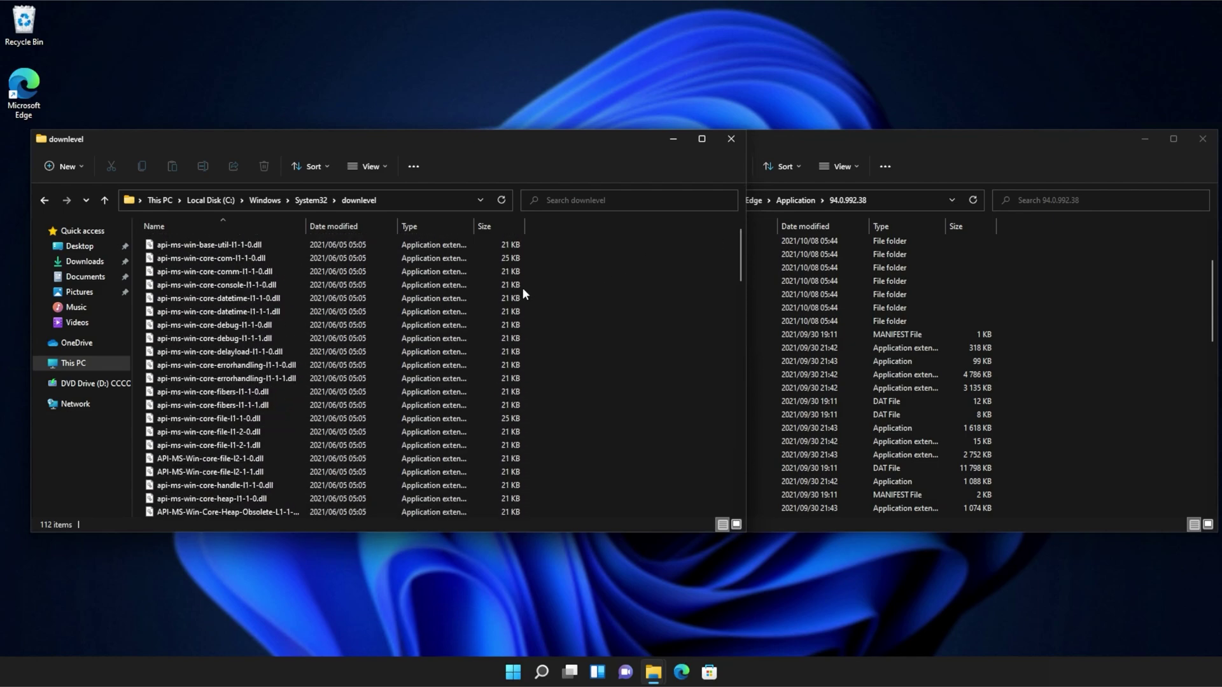
Step: Copy api-ms-win-core-console-l1-1-0.dll from downlevel into the 94.0.992.38 program folder, granting administrator permission
{"action": "left_click", "coordinate": [489, 285]}
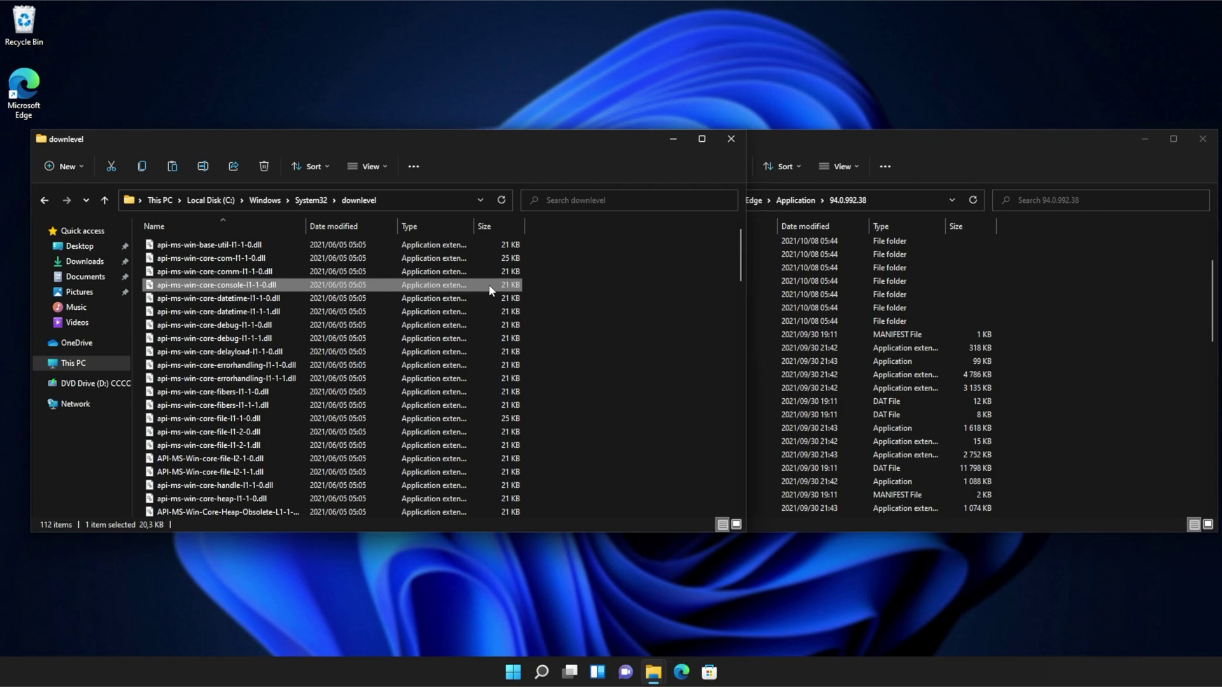
{"action": "left_click", "coordinate": [1037, 292]}
{"action": "key", "text": "ctrl+v"}
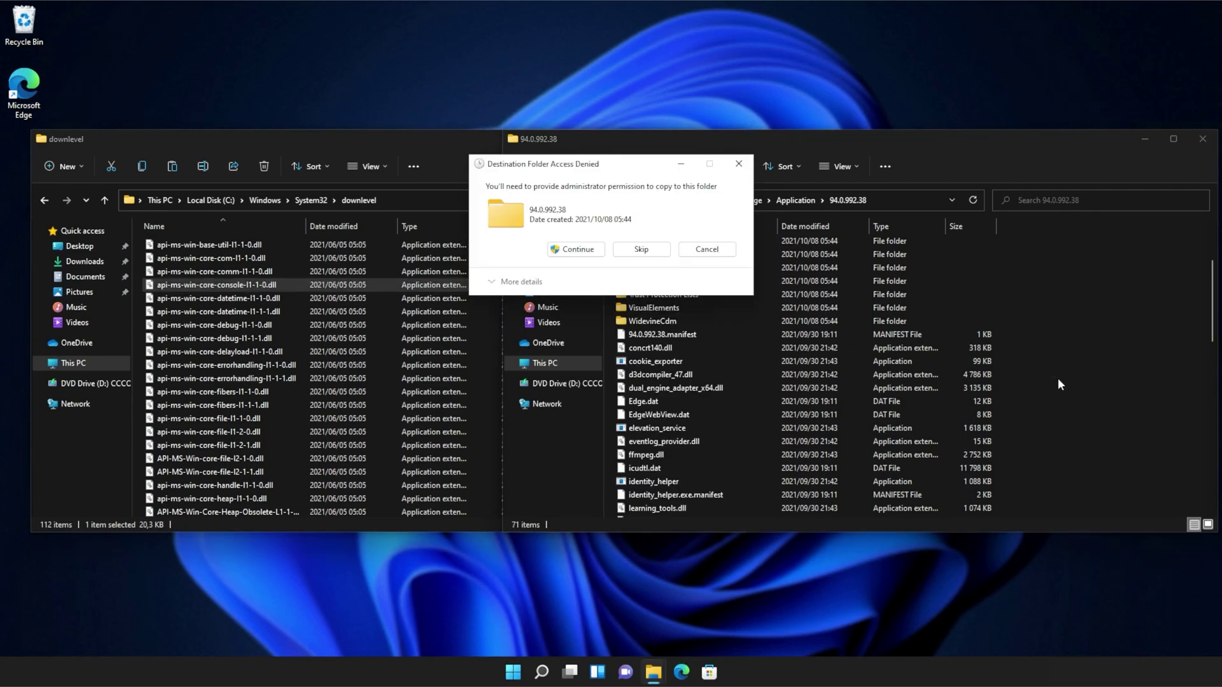
{"action": "left_click", "coordinate": [584, 252]}
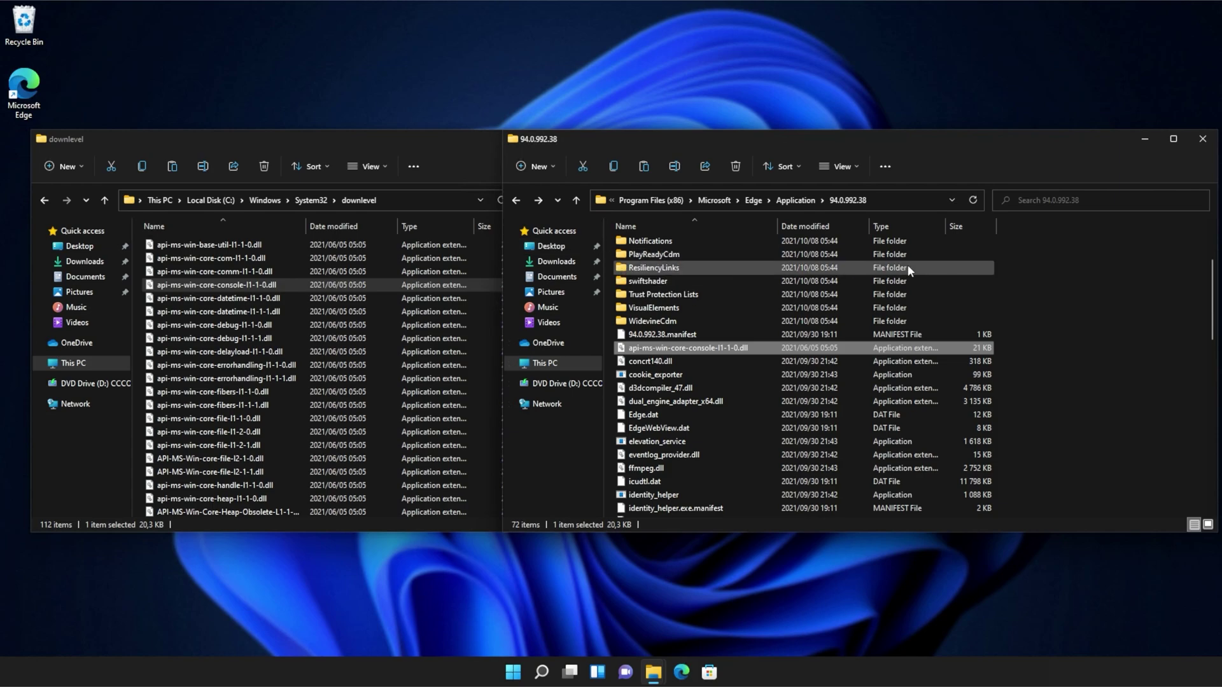
{"action": "left_click", "coordinate": [1130, 291]}
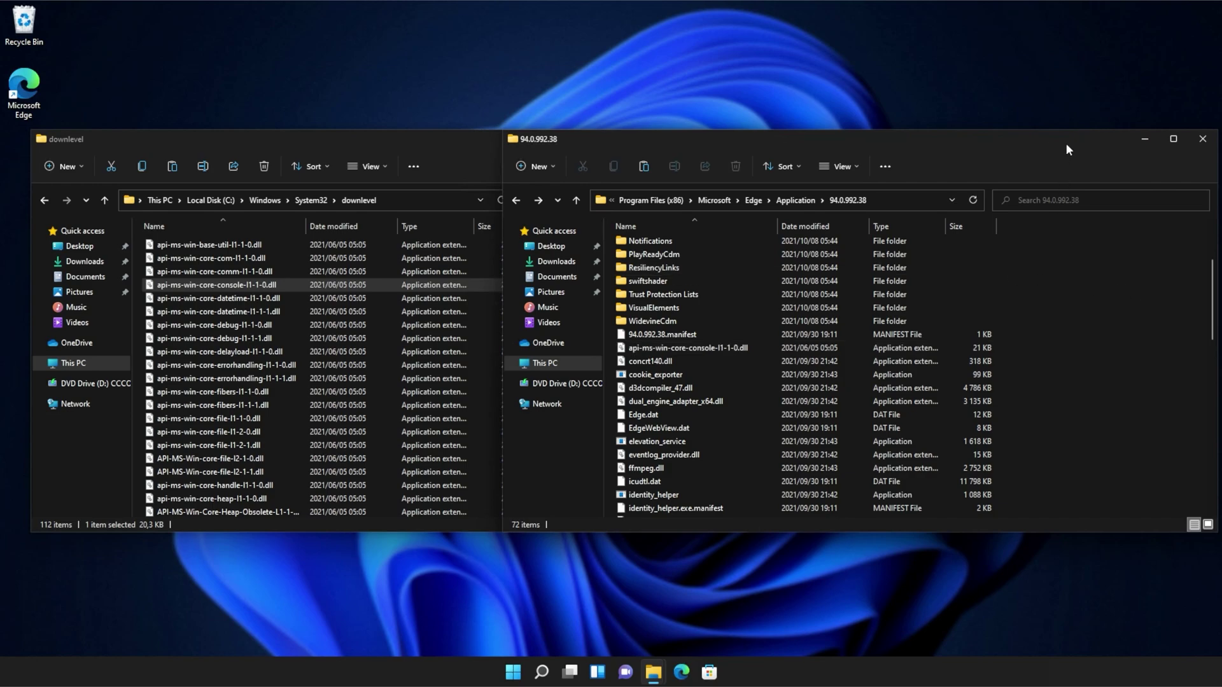
Step: Close the 94.0.992.38 and downlevel File Explorer windows
{"action": "left_click_drag", "start_coordinate": [1064, 143], "coordinate": [830, 139]}
{"action": "left_click", "coordinate": [962, 134]}
{"action": "left_click_drag", "start_coordinate": [552, 136], "coordinate": [739, 139]}
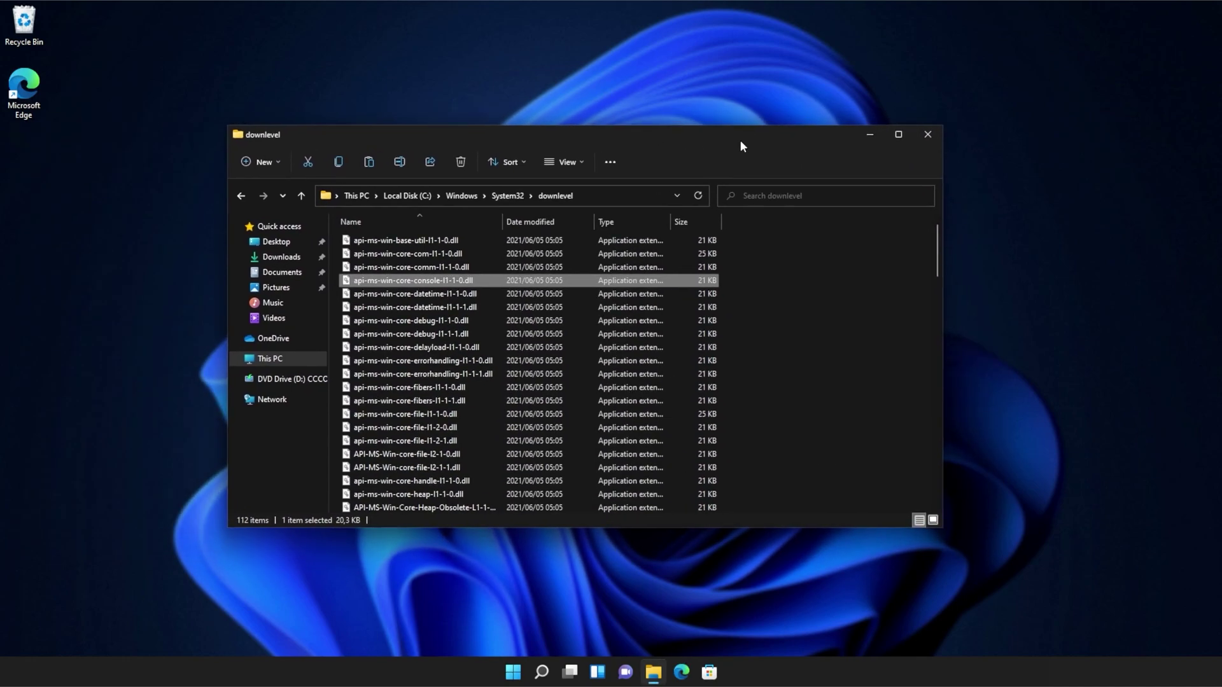
{"action": "left_click", "coordinate": [926, 135]}
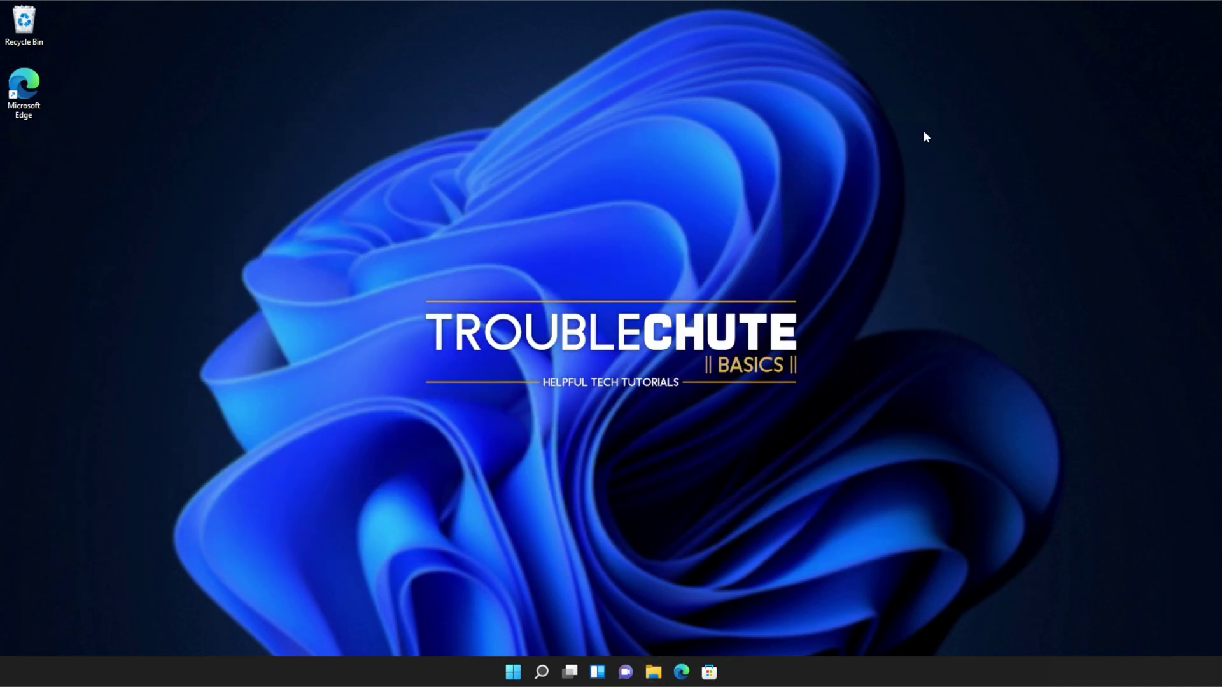